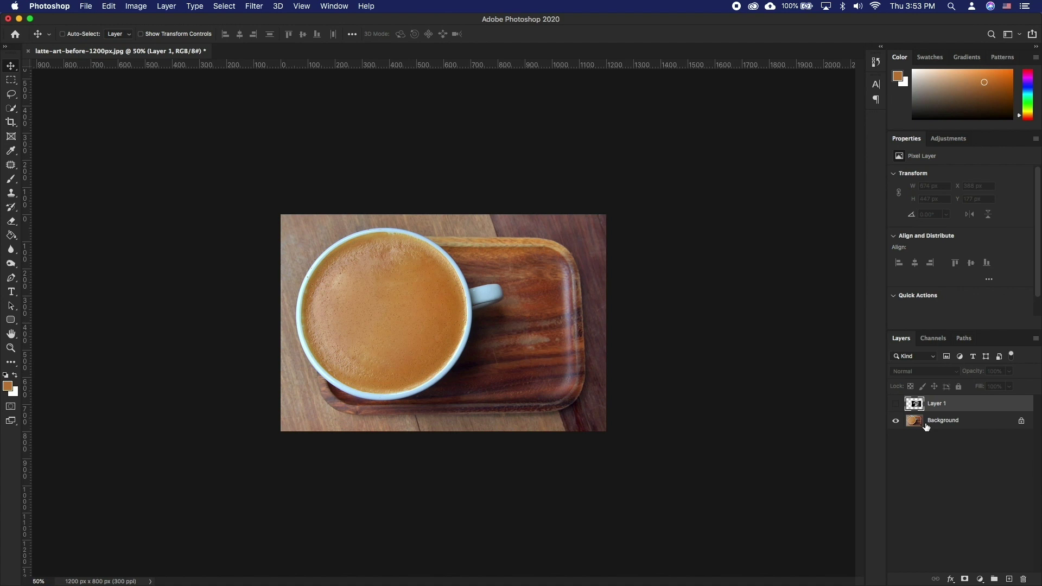
Deselect the hidden Layer 1 by clicking empty space in the Layers panel.
click(942, 468)
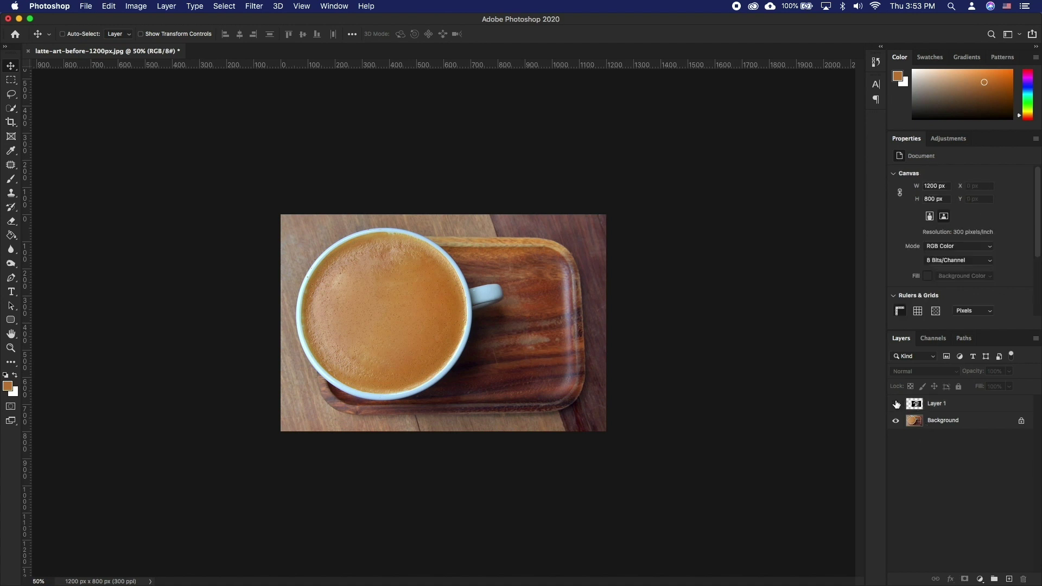
Show Layer 1's eagle image, move it onto the cup and scale it down over the coffee.
click(896, 404)
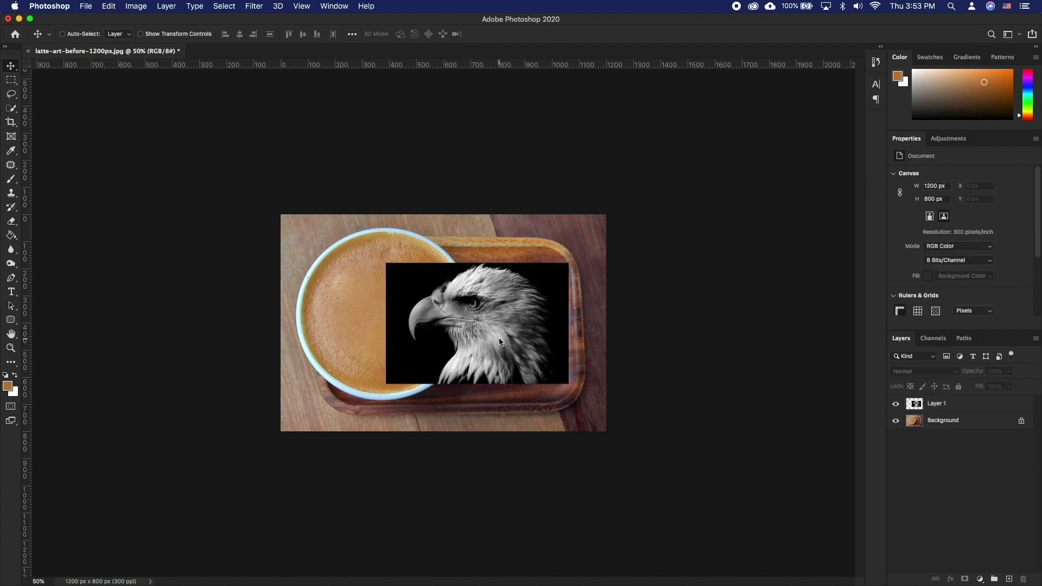
mouse_move(500, 342)
mouse_down()
mouse_move(446, 328)
mouse_move(460, 302)
mouse_up()
key(super+t)
drag(287, 244, 304, 255)
key(Return)
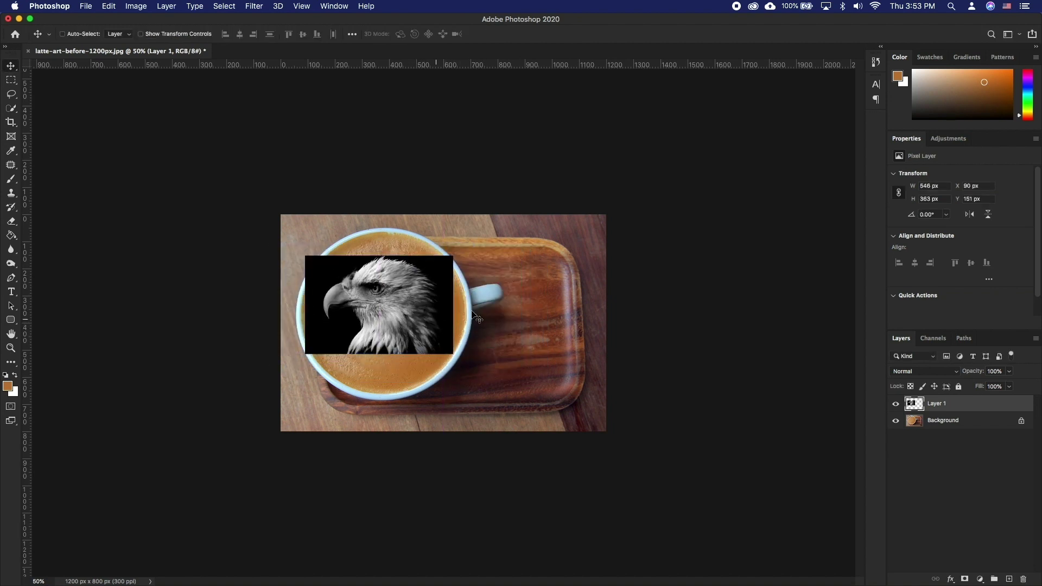
Apply the Cutout filter to the eagle with 5 levels, edge simplicity 1 and edge fidelity 1.
click(248, 6)
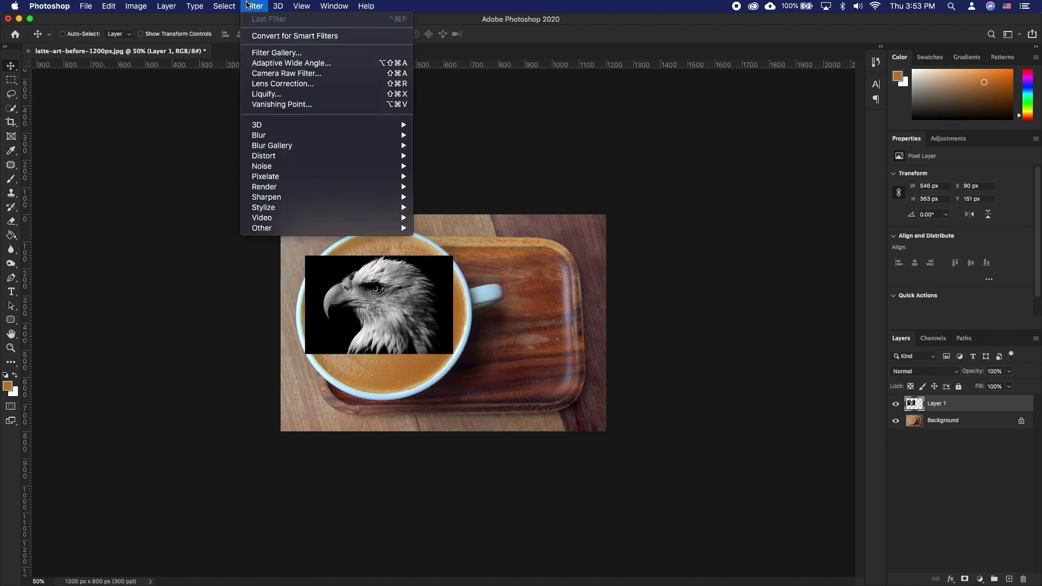
click(293, 56)
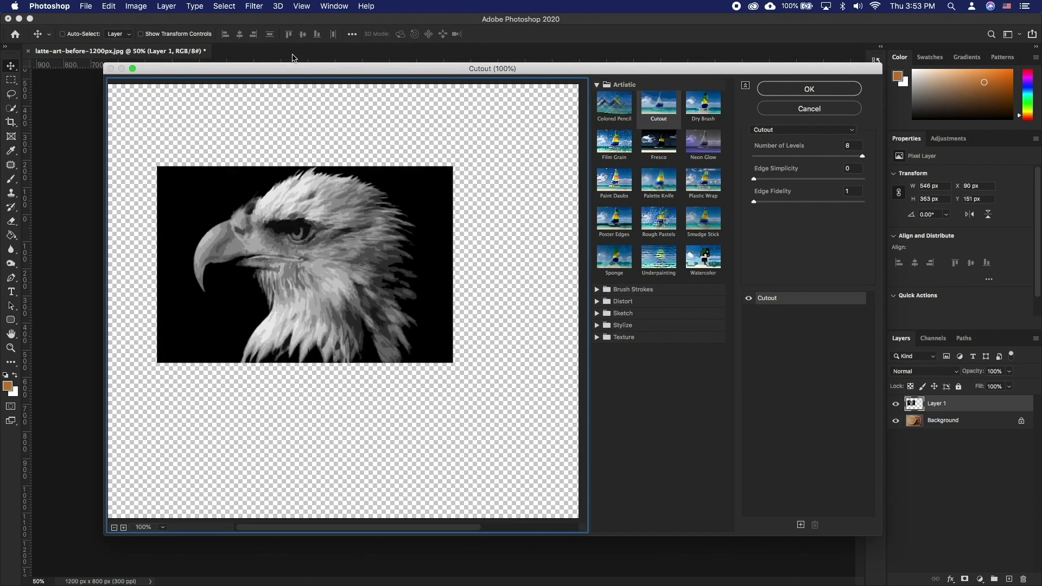
click(654, 105)
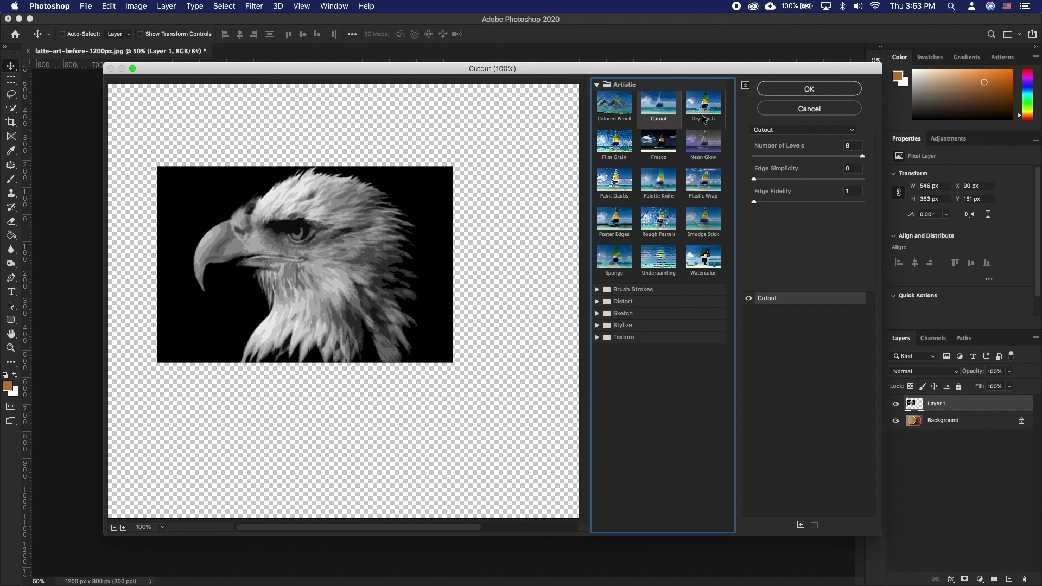
click(770, 178)
click(767, 156)
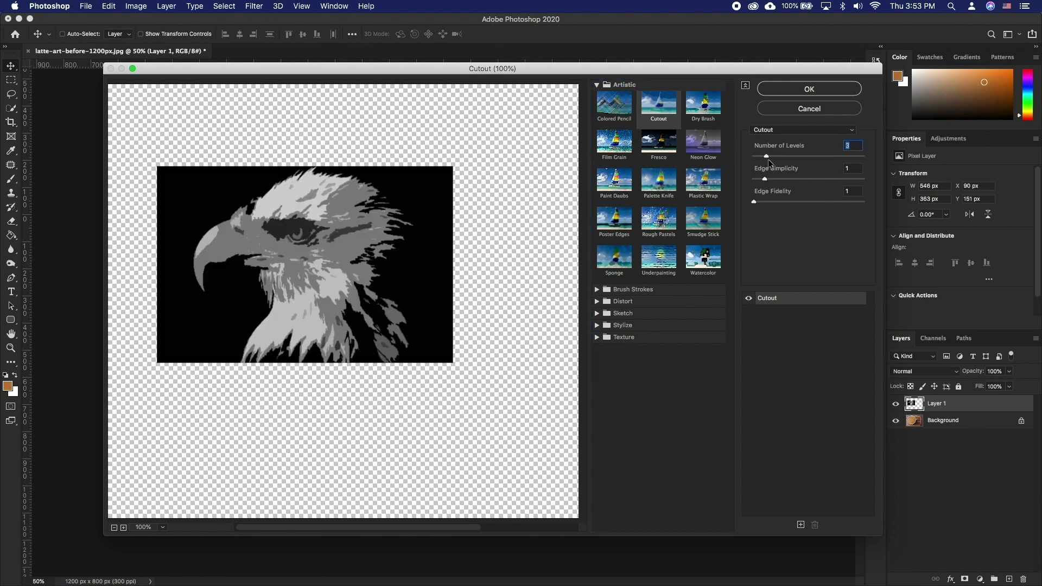
drag(766, 162, 796, 167)
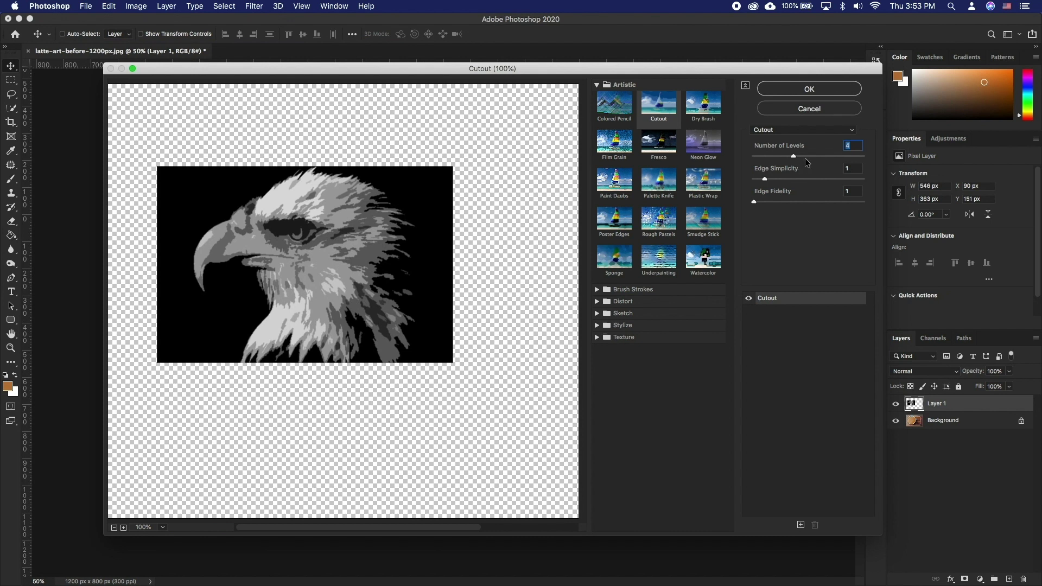
drag(801, 157, 816, 158)
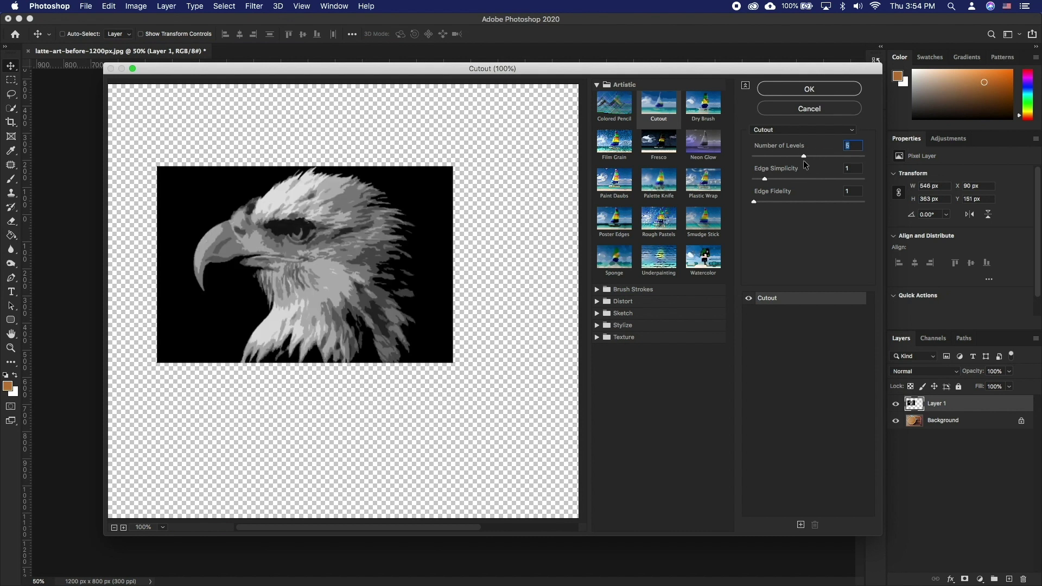
click(821, 95)
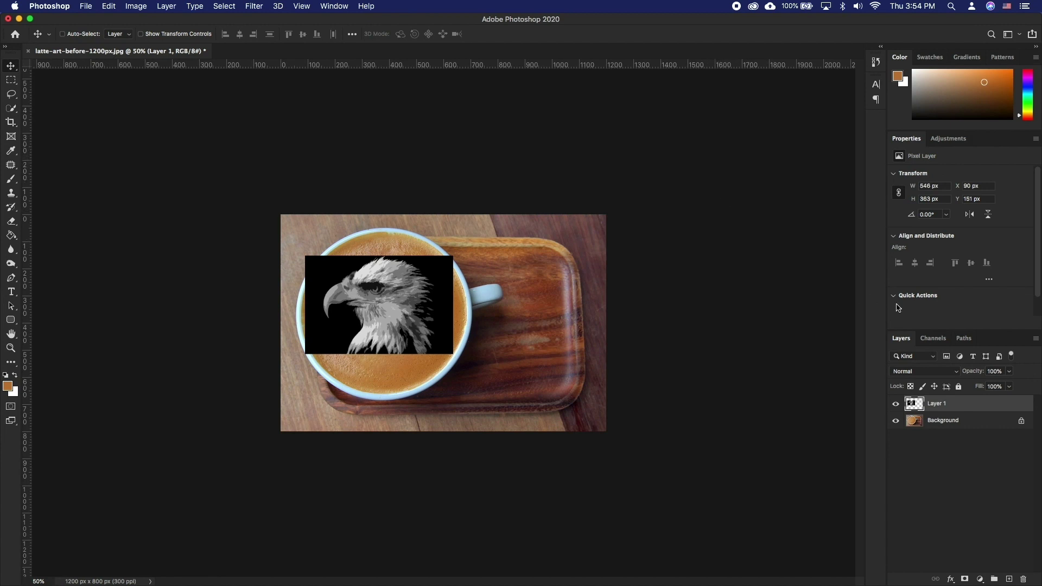
Set Layer 1 to Screen blend mode, view at 100%, and nudge the eagle down-right.
click(952, 372)
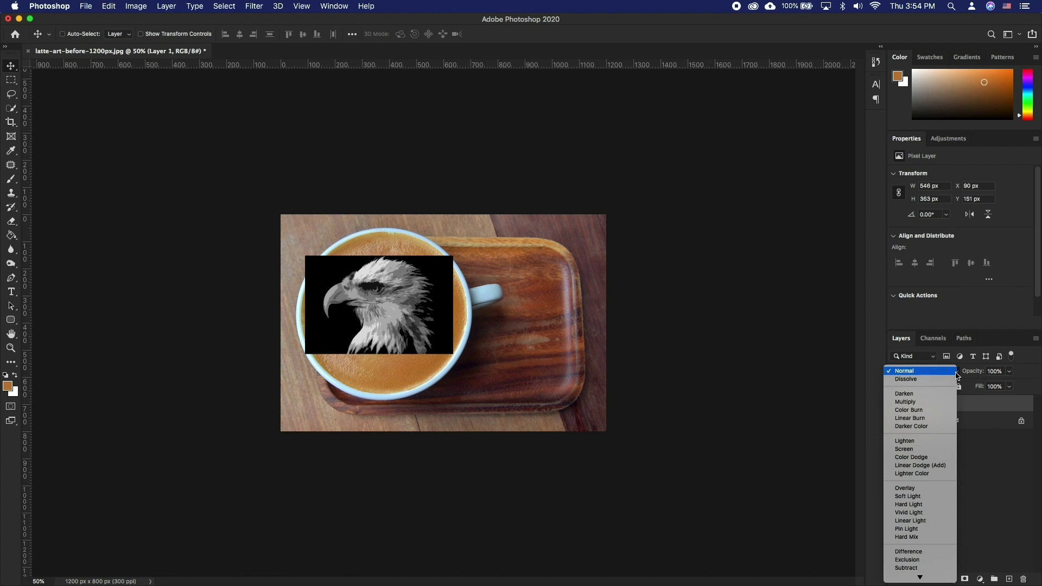
click(921, 449)
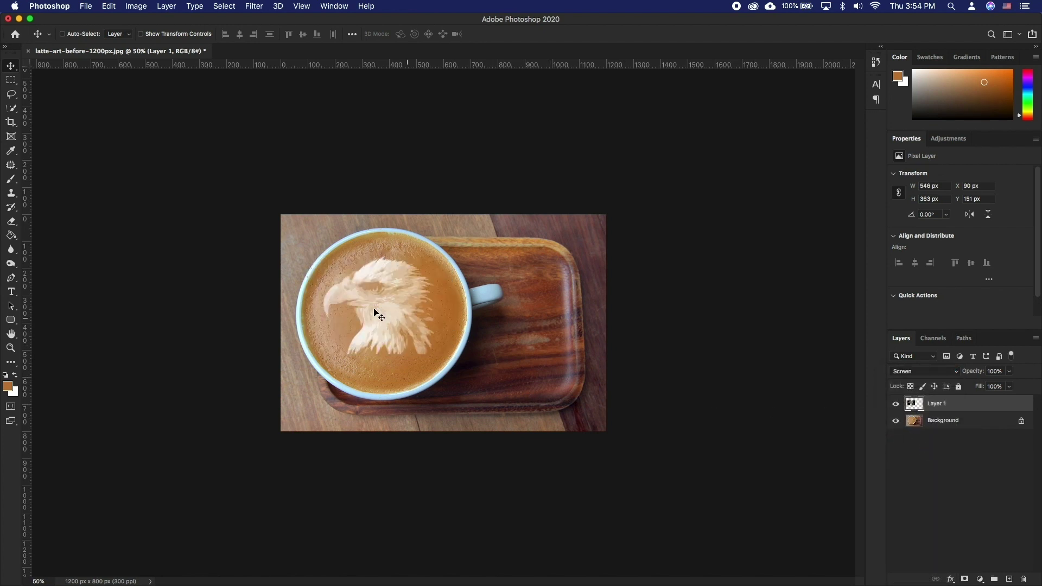
key(super+1)
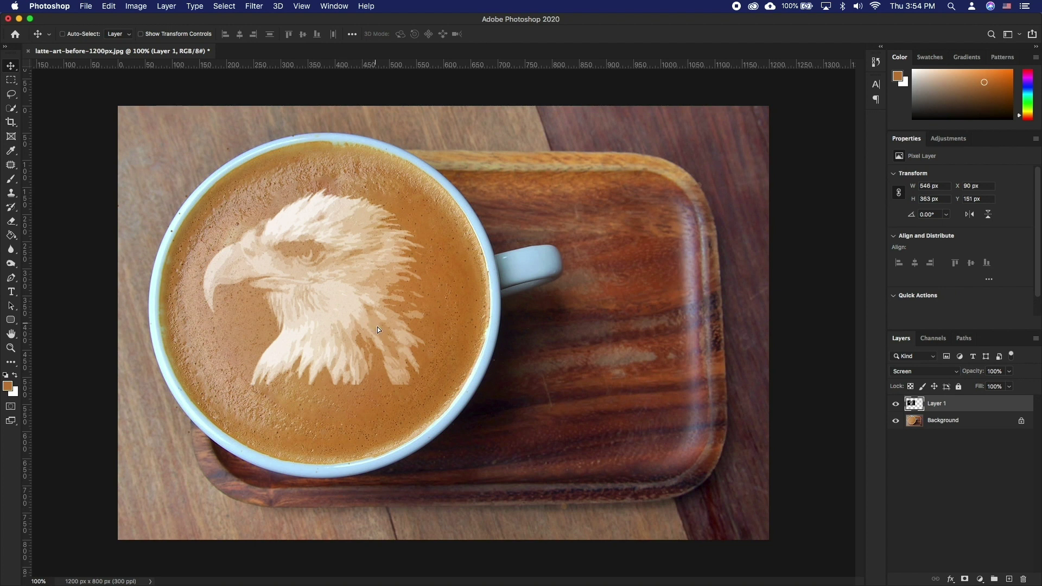
drag(377, 329, 384, 338)
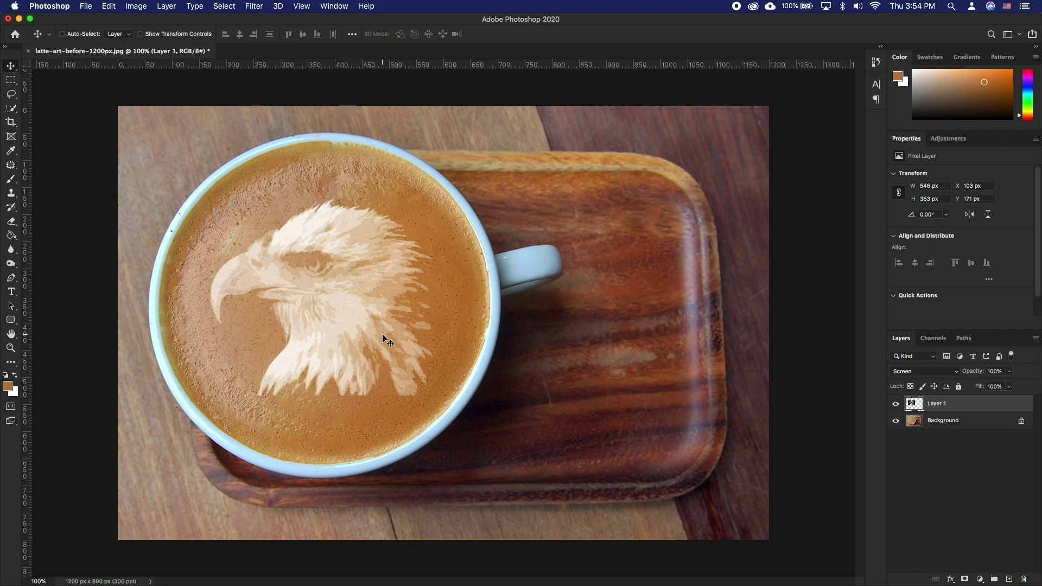
click(11, 249)
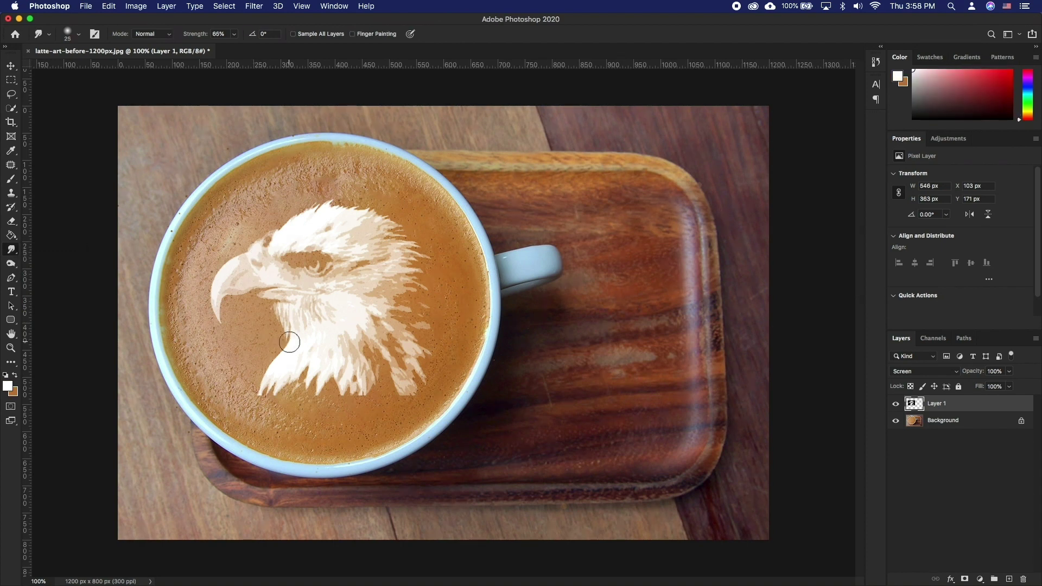
scroll(289, 342, up, 3)
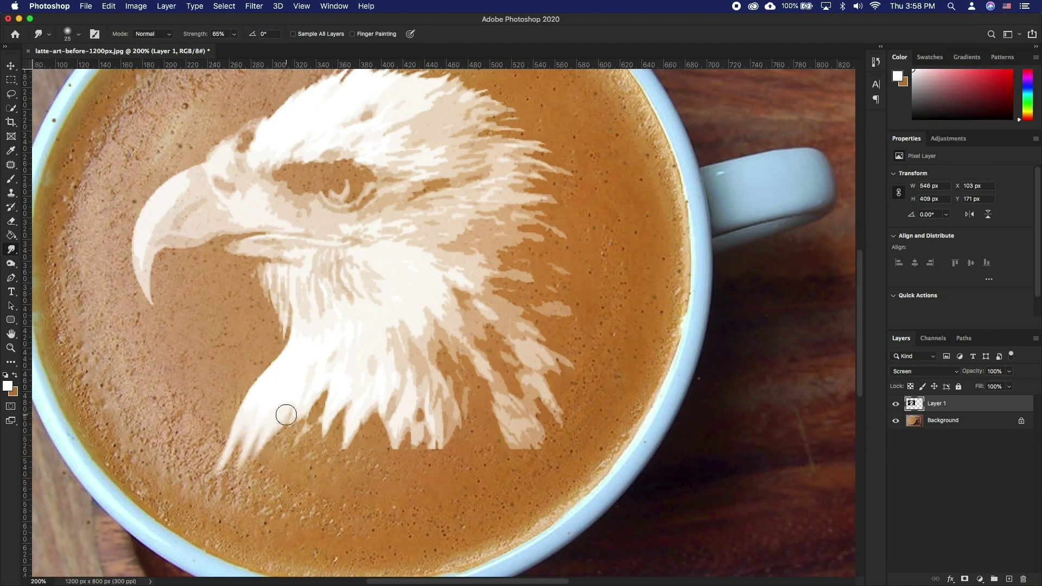
Smudge soft feather streaks downward below the eagle's neck and chest.
drag(285, 414, 284, 476)
drag(326, 394, 321, 472)
drag(350, 405, 349, 471)
drag(398, 414, 401, 484)
mouse_move(422, 444)
mouse_down()
mouse_move(426, 468)
mouse_move(458, 468)
mouse_up()
Smudge the eagle's right-side feathers into diagonal wisps, then fit the photo back in view.
drag(458, 351, 475, 416)
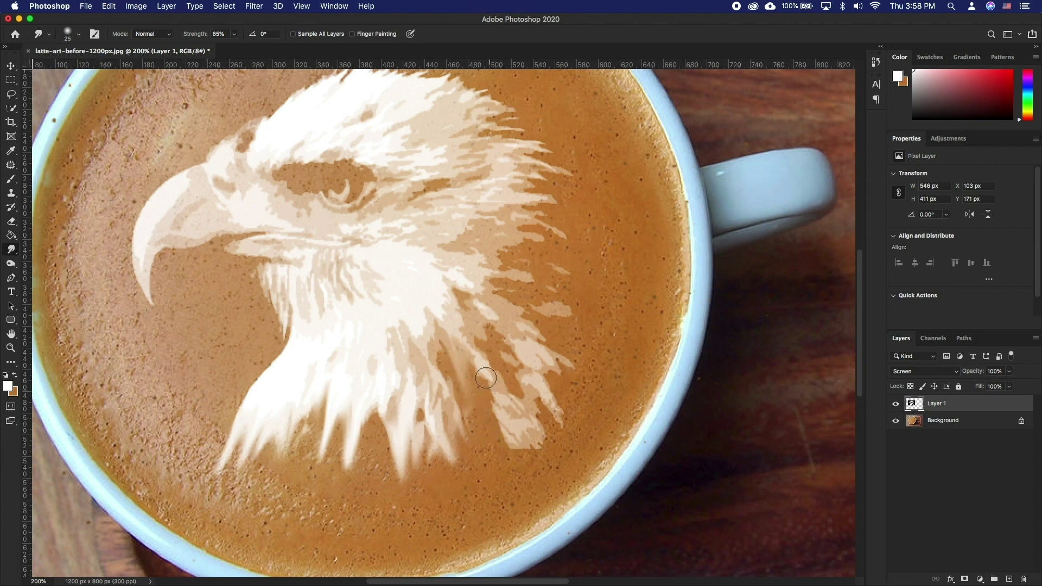
mouse_move(492, 381)
mouse_down()
mouse_move(526, 462)
mouse_move(543, 467)
mouse_up()
drag(551, 397, 588, 432)
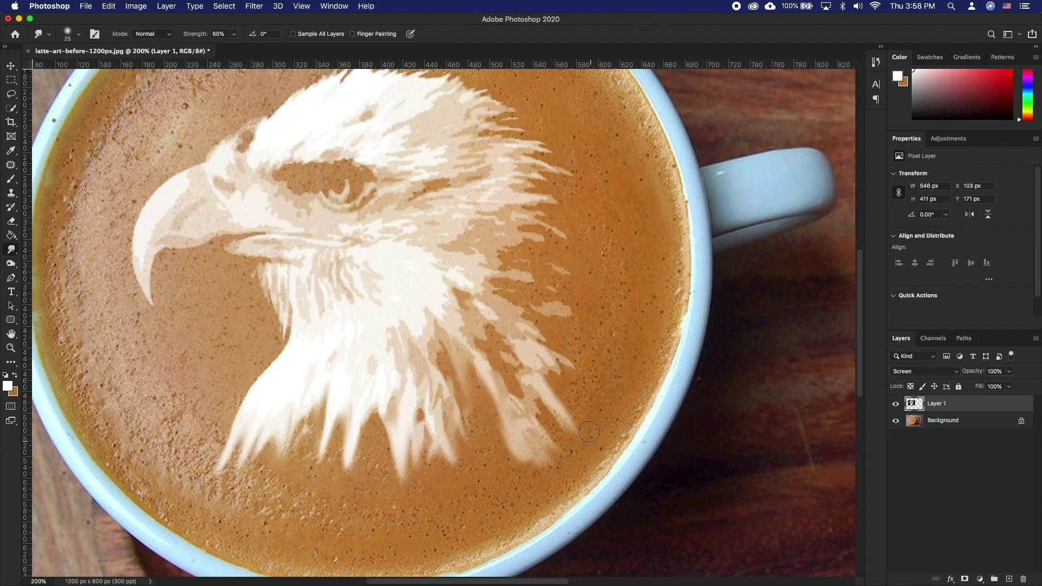
drag(550, 359, 580, 397)
drag(515, 318, 577, 372)
drag(480, 292, 578, 365)
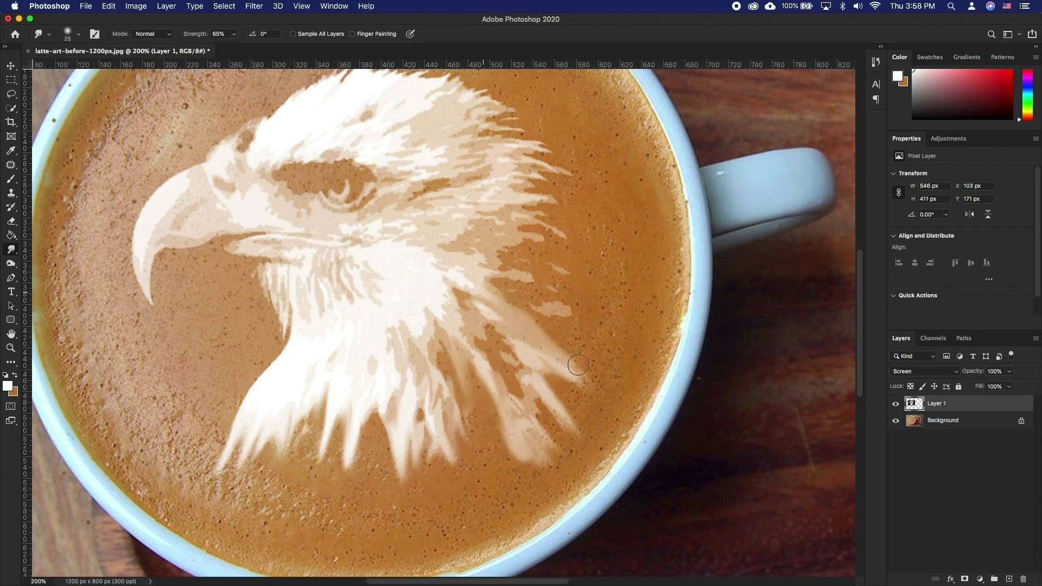
drag(506, 270, 622, 346)
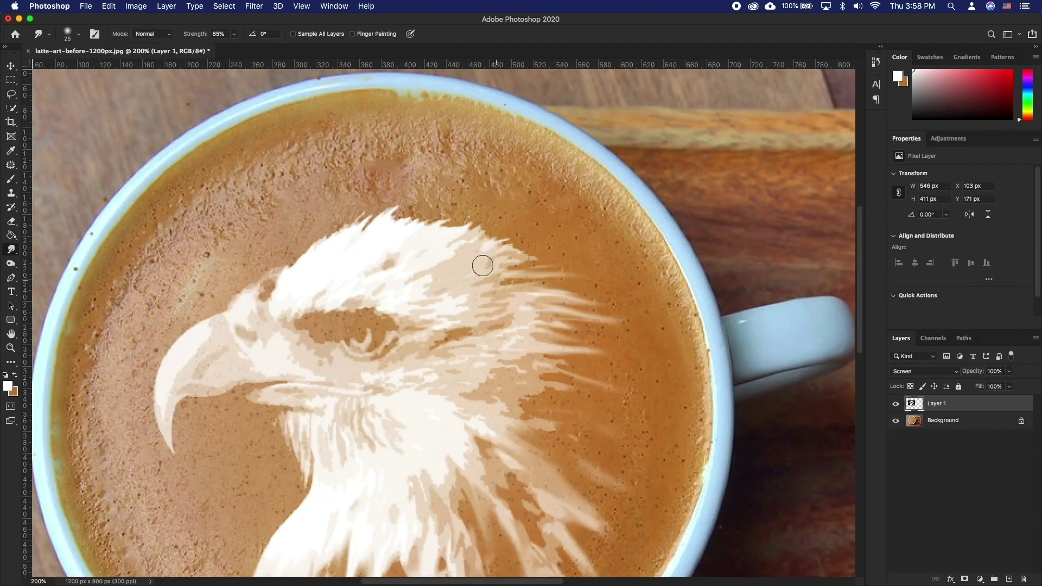
scroll(481, 263, up, 5)
drag(253, 391, 163, 444)
drag(382, 325, 288, 354)
drag(261, 293, 163, 444)
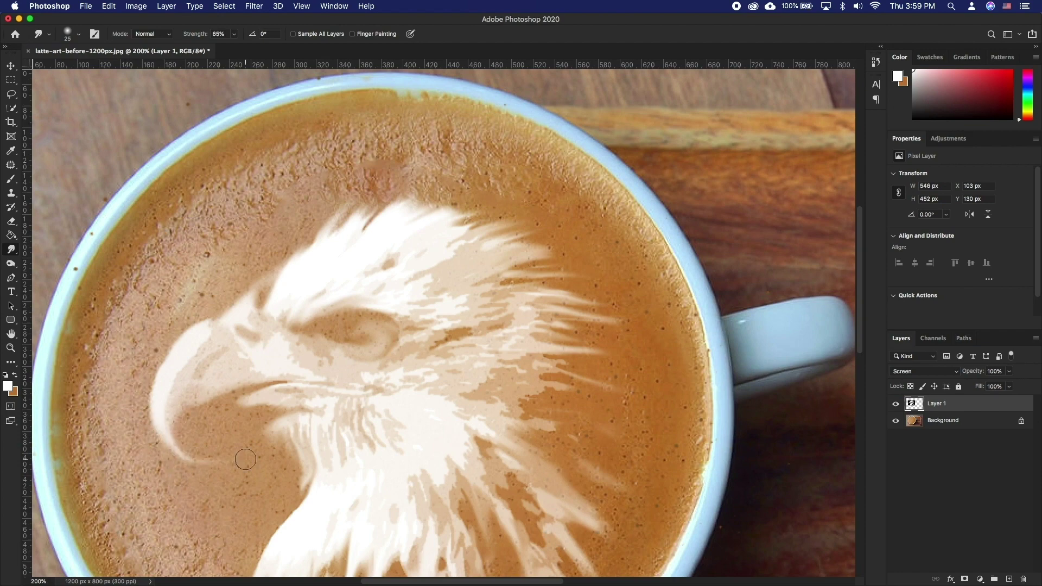
scroll(404, 441, down, 1)
scroll(405, 442, down, 3)
drag(455, 408, 464, 521)
scroll(289, 415, up, 3)
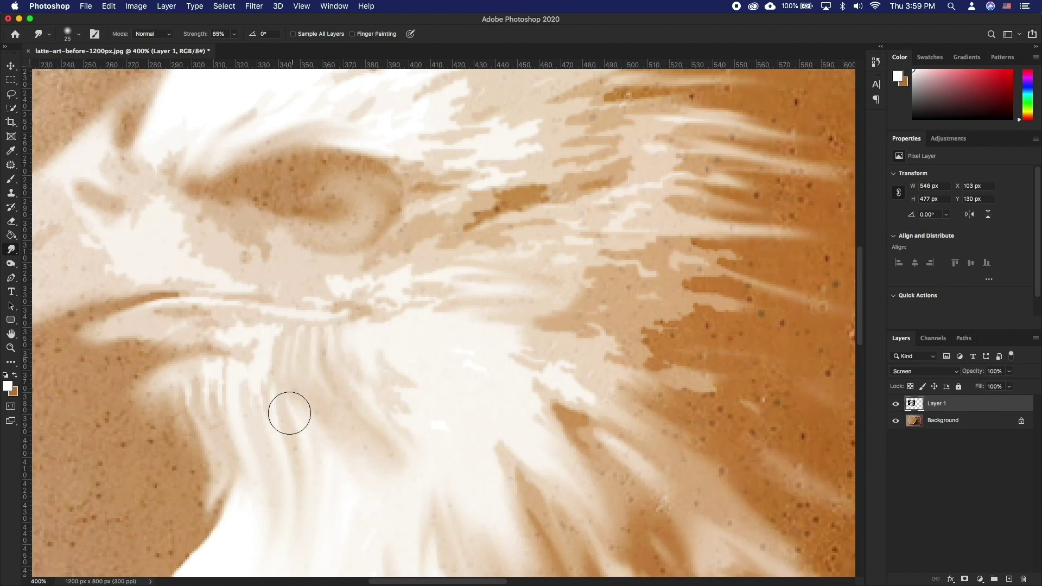
scroll(288, 414, down, 3)
drag(195, 391, 318, 378)
key(super+1)
click(254, 6)
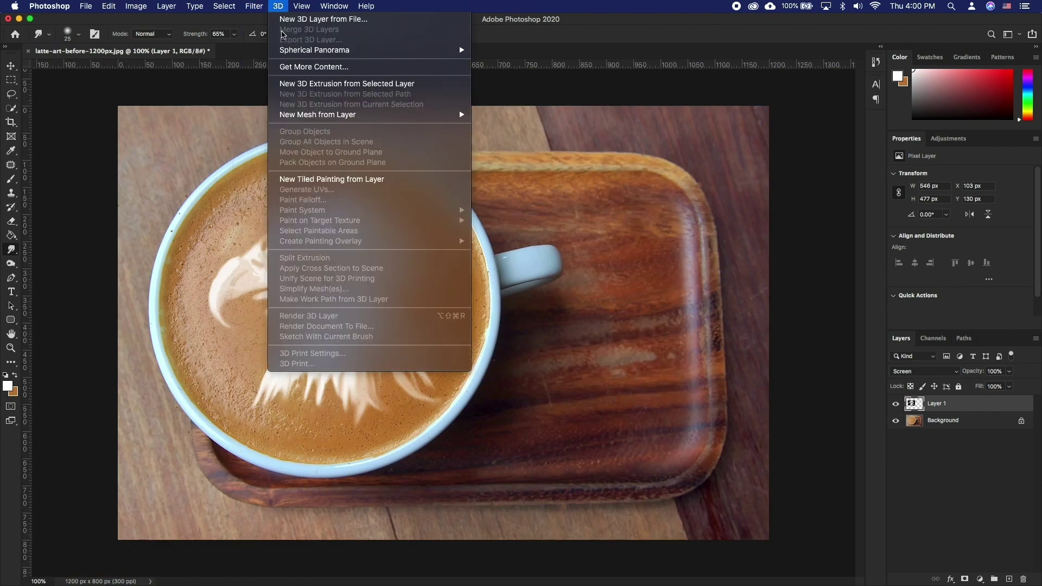
Apply the Brush Strokes Spatter filter with spray radius 1 and smoothness 2.
click(273, 52)
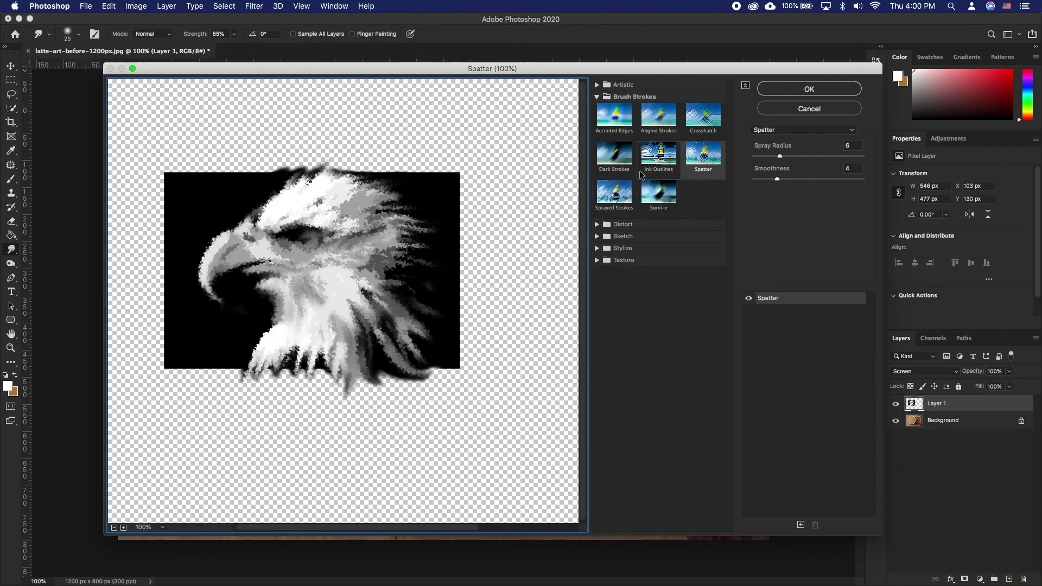
click(697, 153)
mouse_move(778, 157)
mouse_down()
mouse_move(765, 157)
mouse_move(760, 179)
mouse_move(762, 157)
mouse_up()
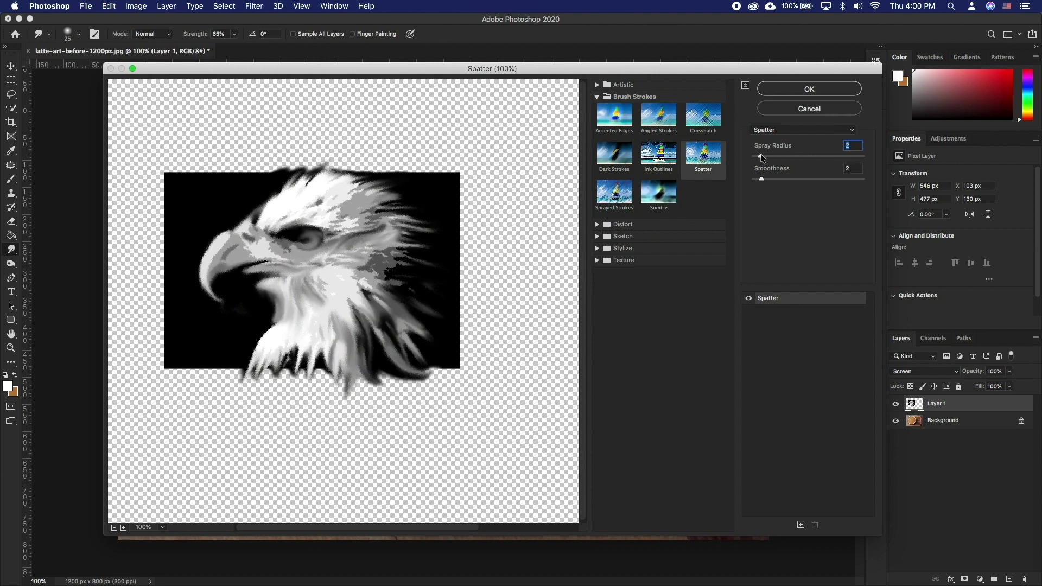
click(835, 89)
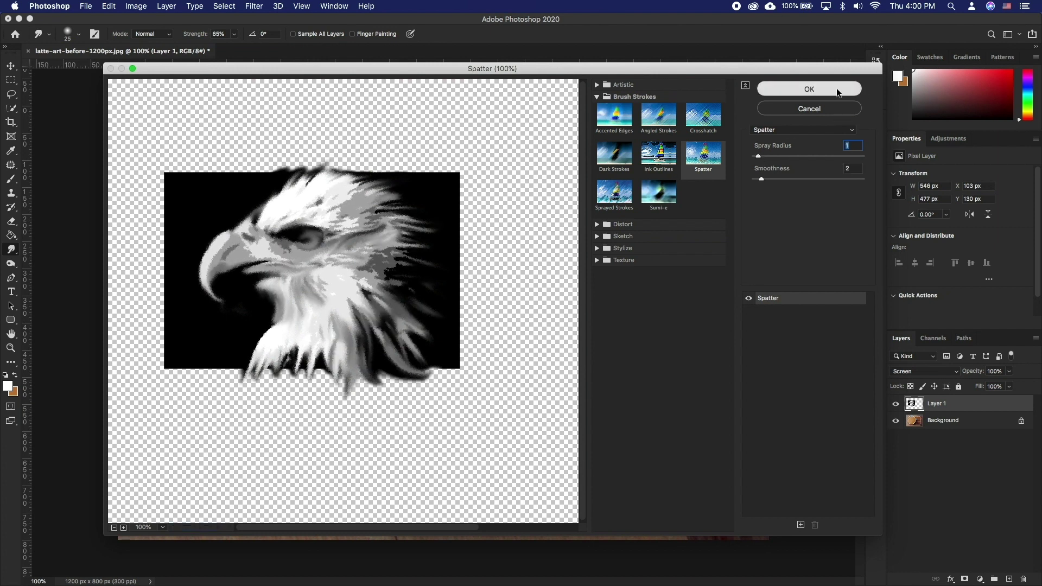
scroll(331, 321, up, 1)
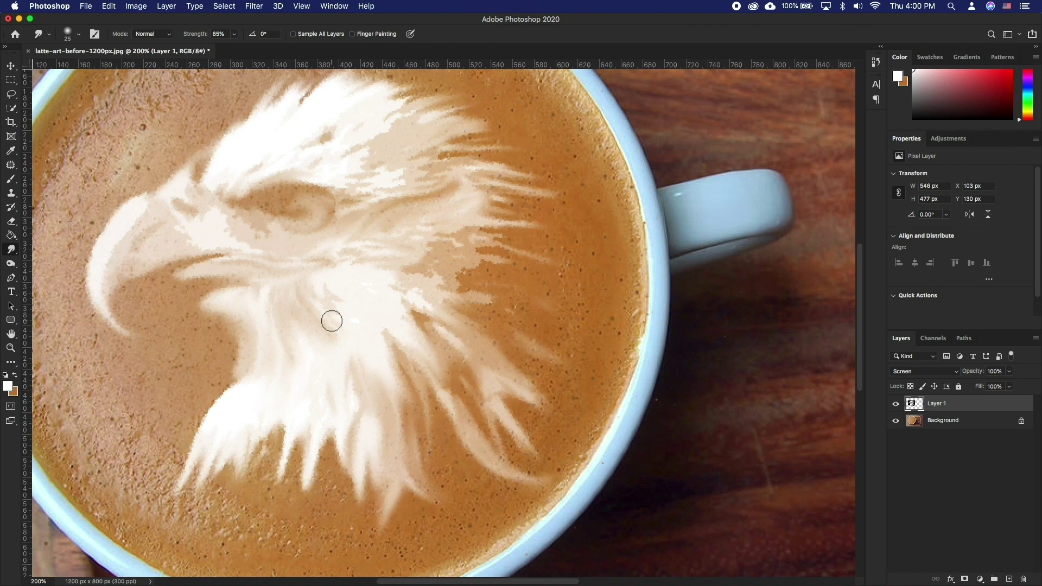
scroll(334, 336, down, 1)
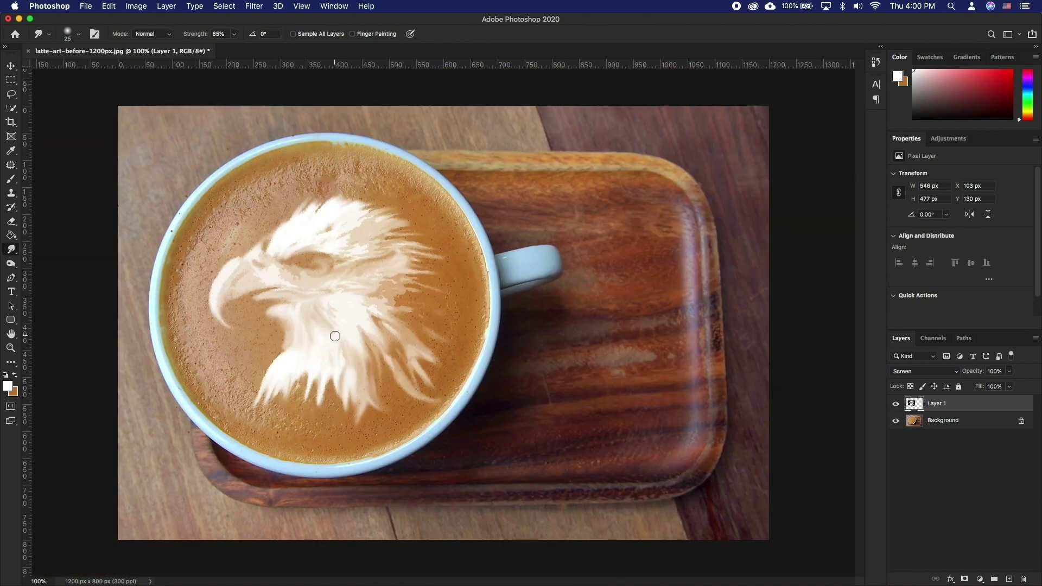
Duplicate Layer 1 as Layer 1 copy and give the copy a black, fully hiding mask.
key(e)
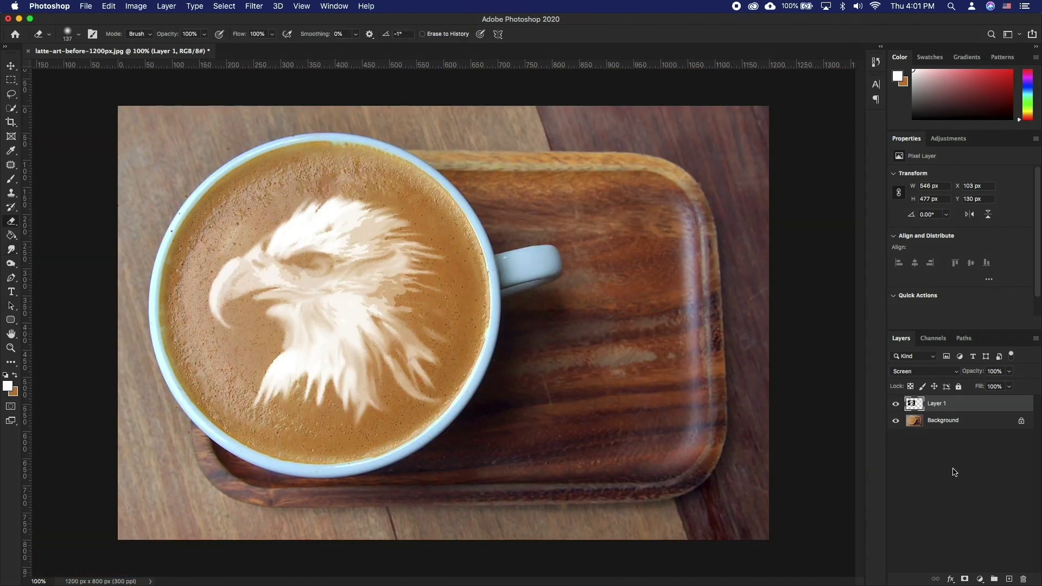
right_click(949, 410)
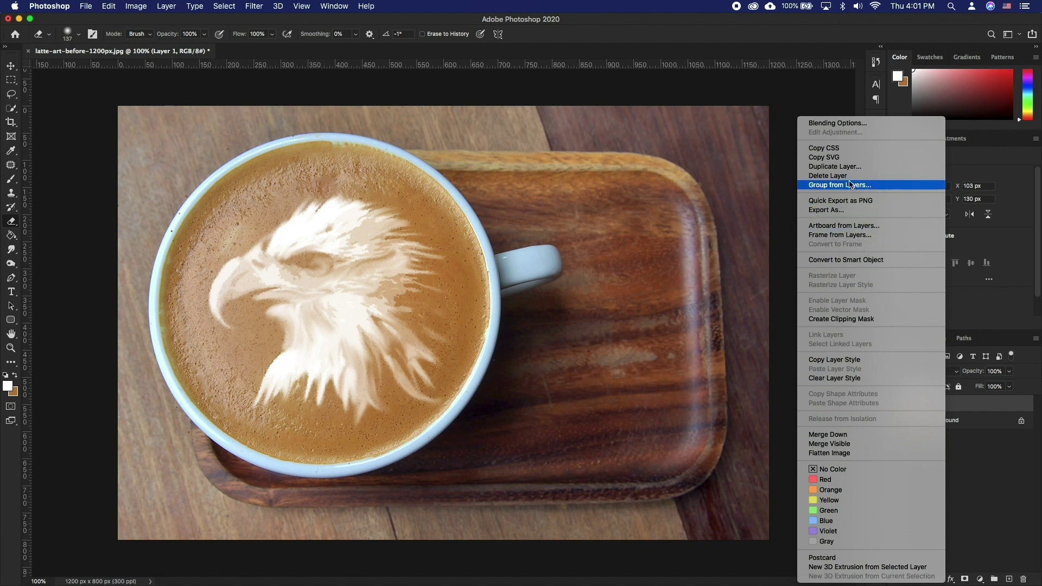
click(856, 166)
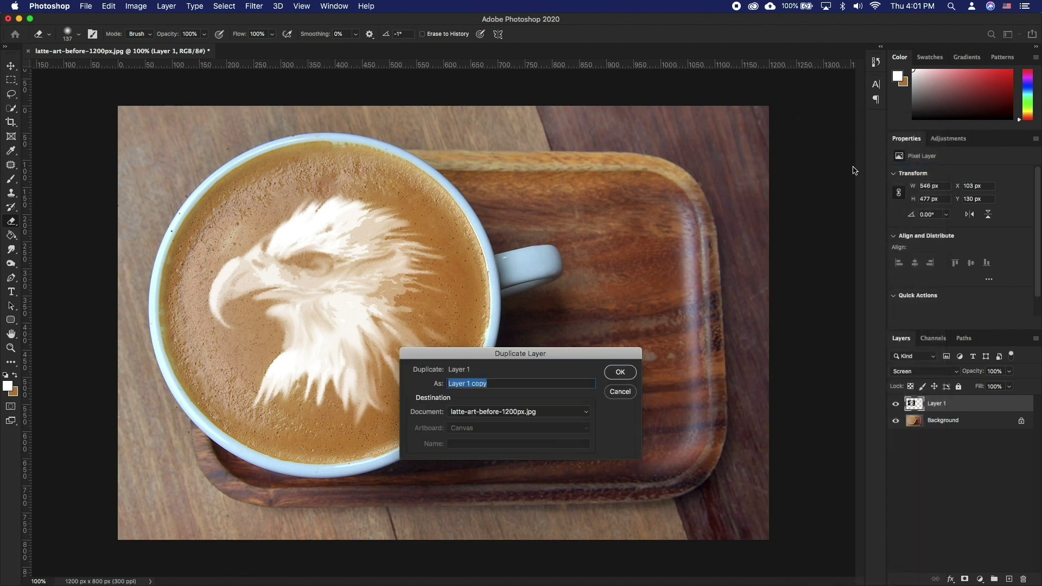
key(Return)
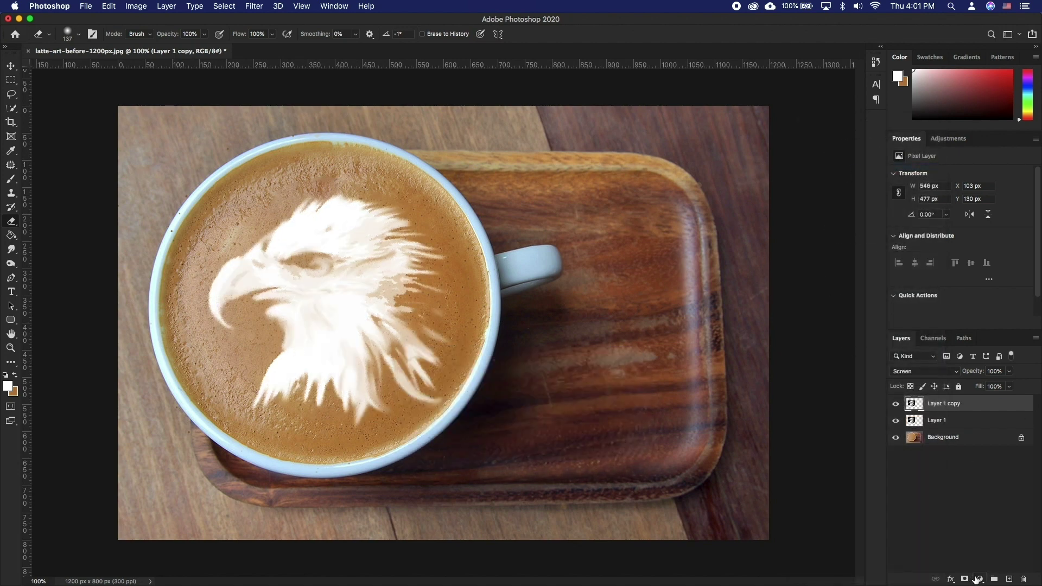
alt+click(965, 579)
key(b)
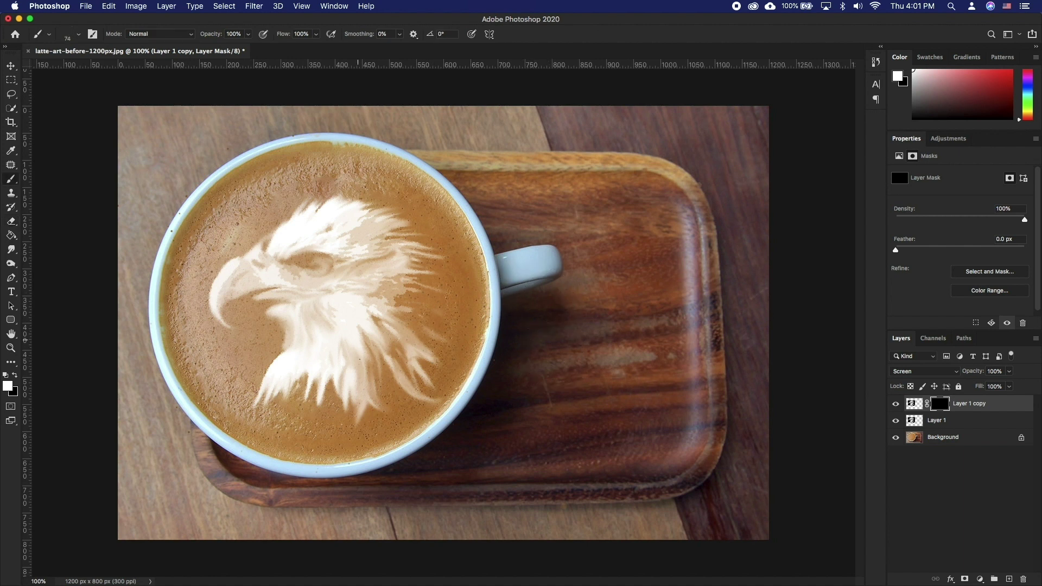
With a larger brush, paint white on the mask over beak, neck and crown, then swap to black.
key(bracketright)
key(bracketright)
key(bracketright)
drag(236, 276, 275, 323)
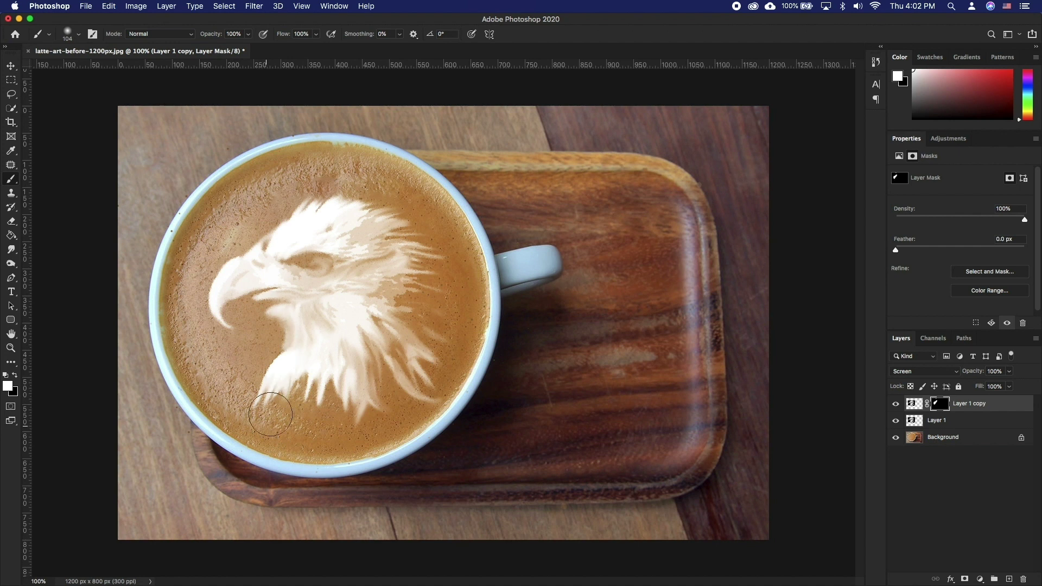
mouse_move(281, 273)
mouse_down()
mouse_move(298, 233)
mouse_move(321, 242)
mouse_move(344, 232)
mouse_up()
drag(387, 308, 407, 308)
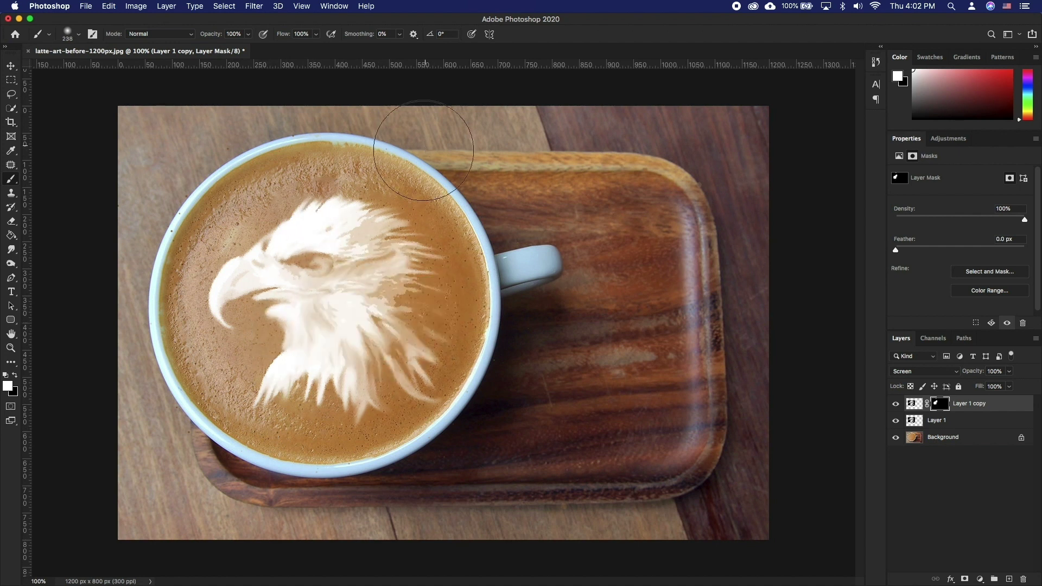
key(w)
key(b)
key(x)
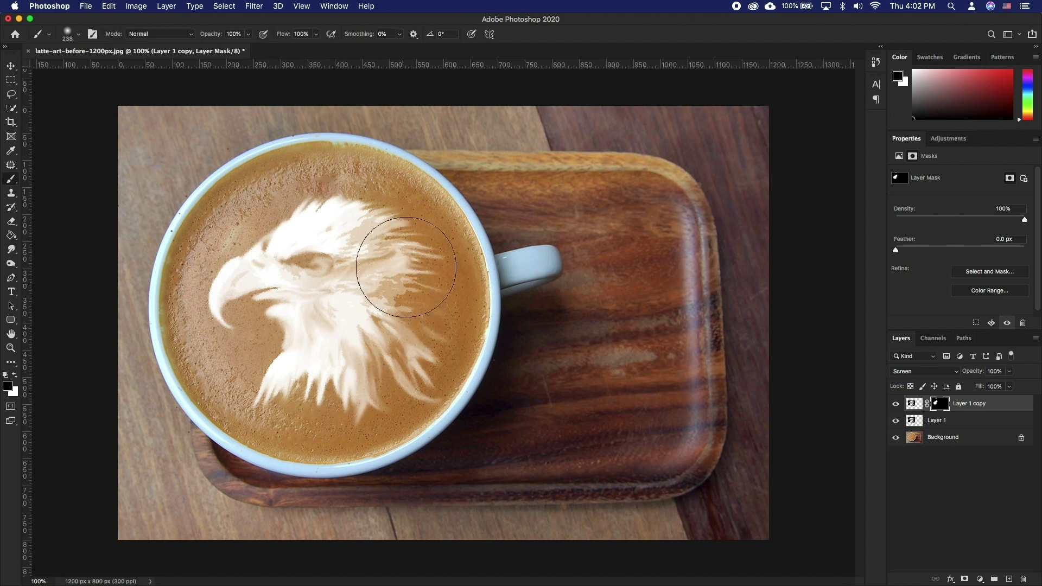